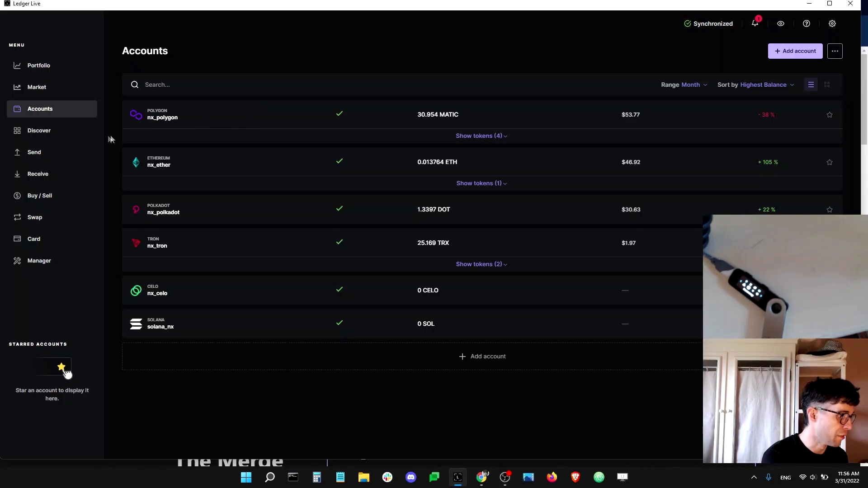
Open the Lido staking app from the Discover catalog and keep nx_ether as its account
{"action": "left_click", "coordinate": [46, 130]}
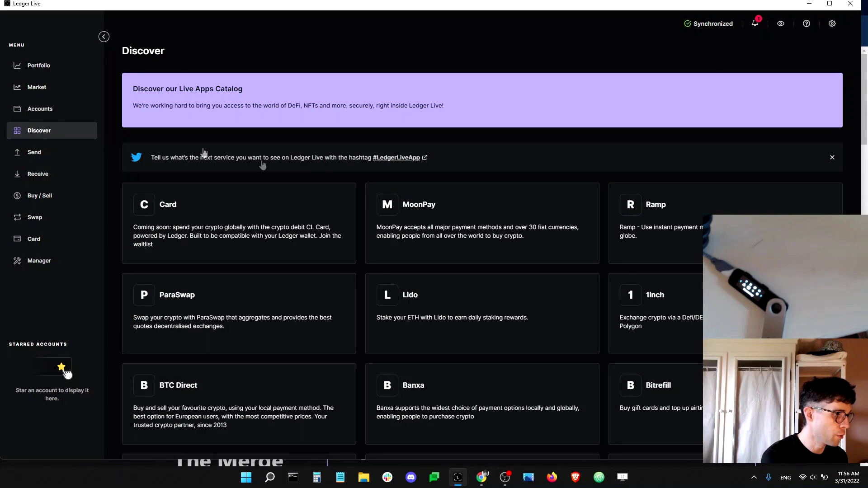
{"action": "left_click", "coordinate": [426, 307]}
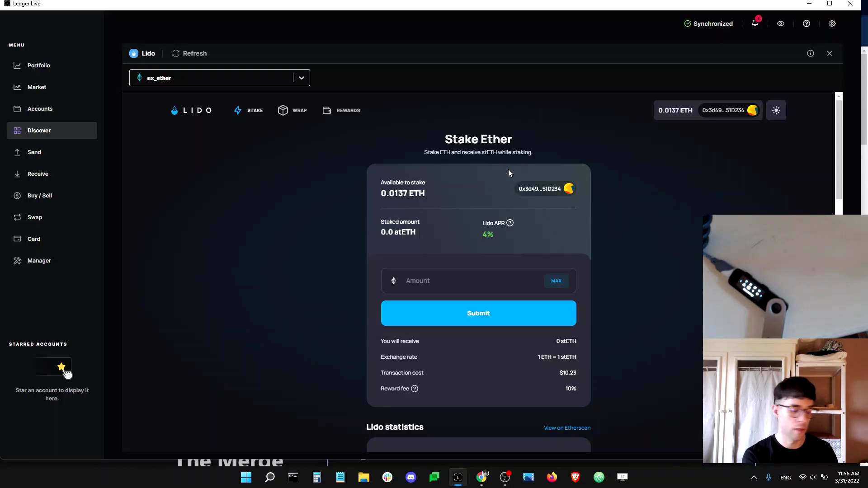
{"action": "left_click", "coordinate": [407, 279]}
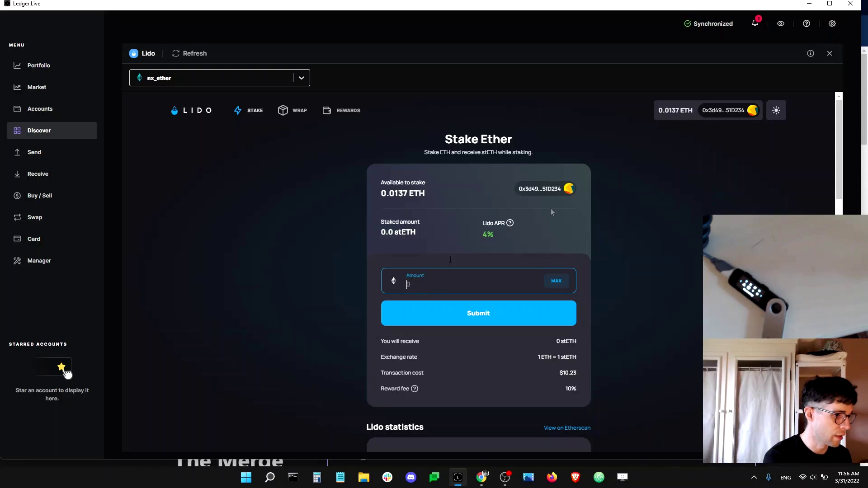
{"action": "left_click", "coordinate": [270, 75]}
{"action": "left_click", "coordinate": [253, 100]}
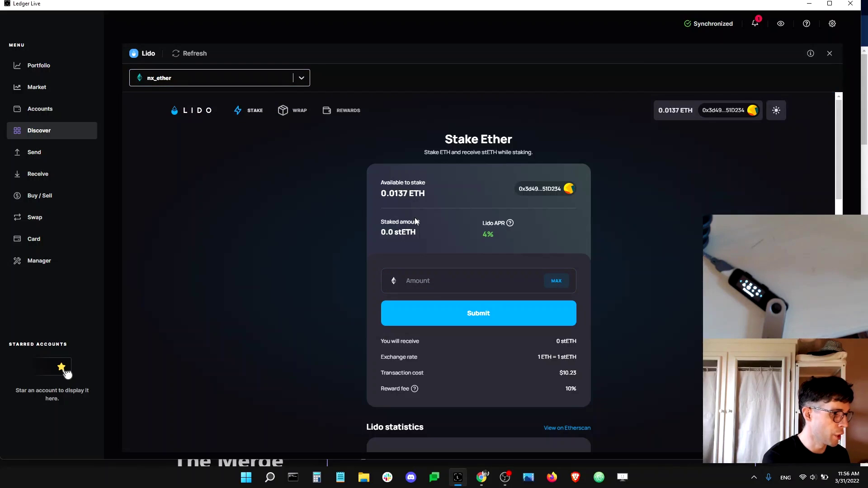
Fill the Lido stake amount with the maximum stakeable ETH and check the stETH to receive
{"action": "left_click", "coordinate": [416, 280]}
{"action": "left_click", "coordinate": [556, 281]}
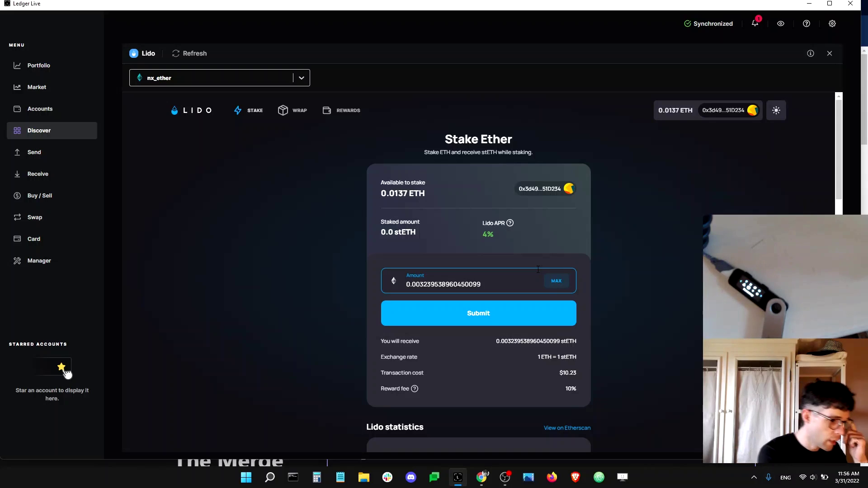
{"action": "left_click_drag", "start_coordinate": [497, 341], "coordinate": [581, 343]}
{"action": "left_click", "coordinate": [580, 341]}
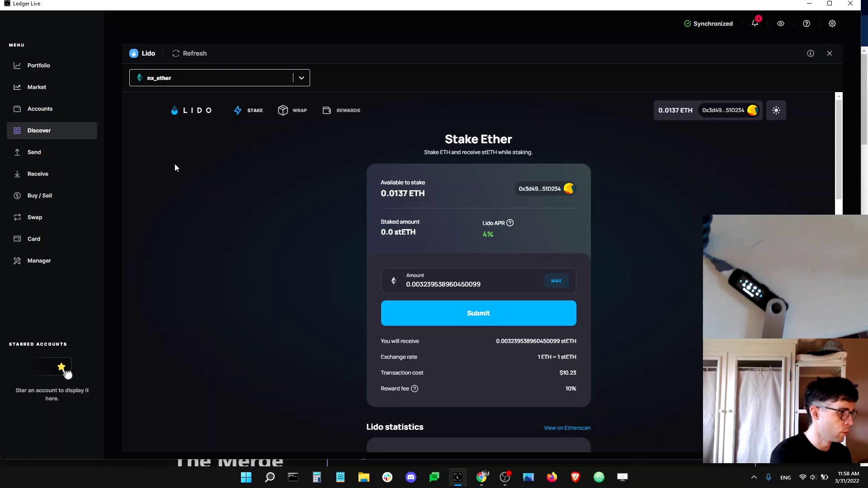
{"action": "left_click", "coordinate": [58, 109]}
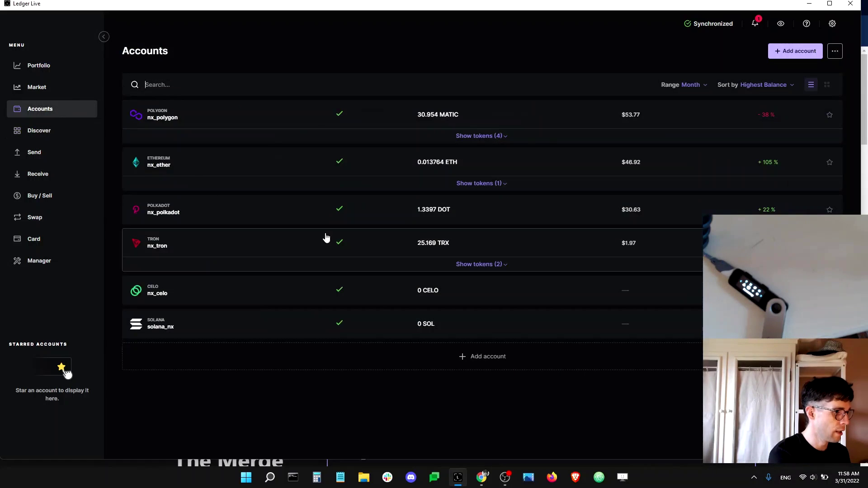
{"action": "left_click", "coordinate": [297, 159]}
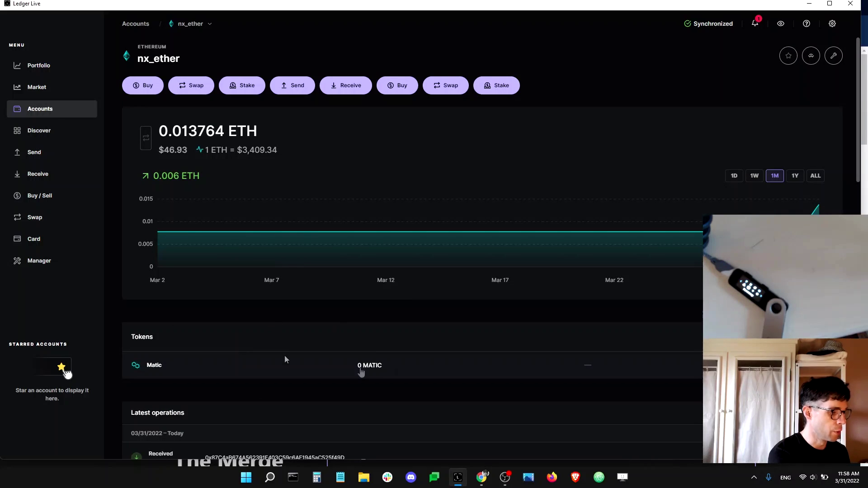
{"action": "mouse_move", "coordinate": [558, 226]}
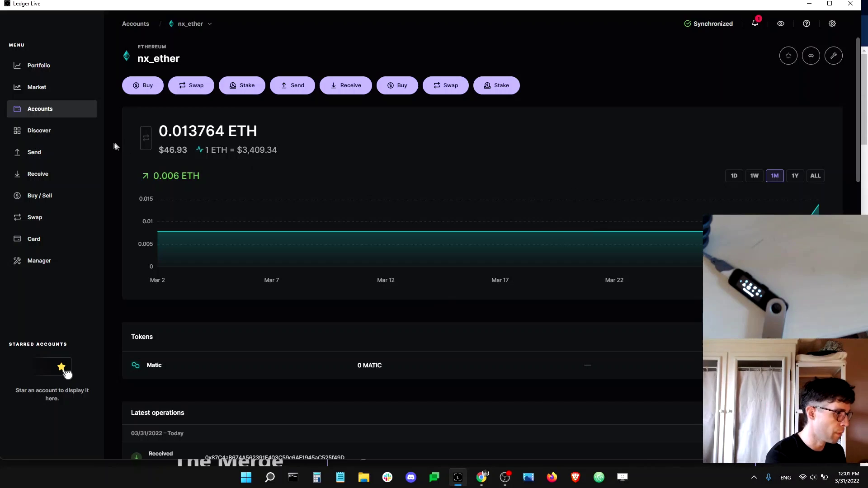
Reopen Lido from the Discover catalog, fill in the maximum stake amount and review the stETH to receive and the APR
{"action": "left_click", "coordinate": [48, 132]}
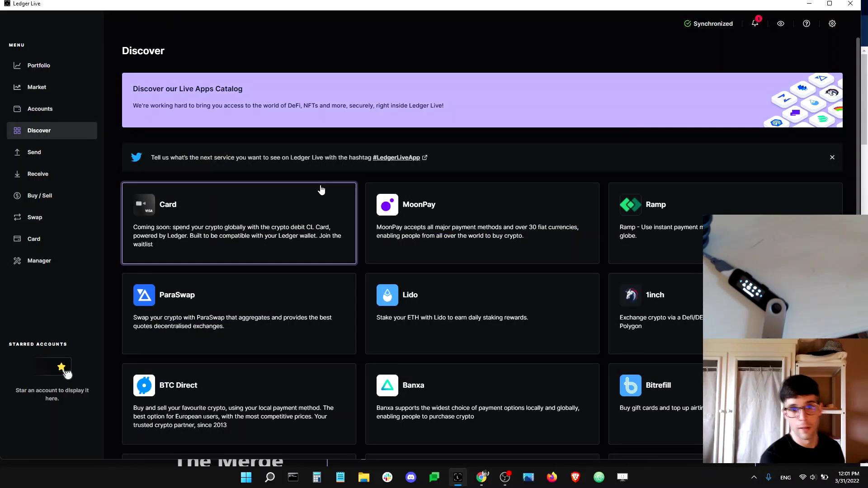
{"action": "left_click", "coordinate": [433, 290]}
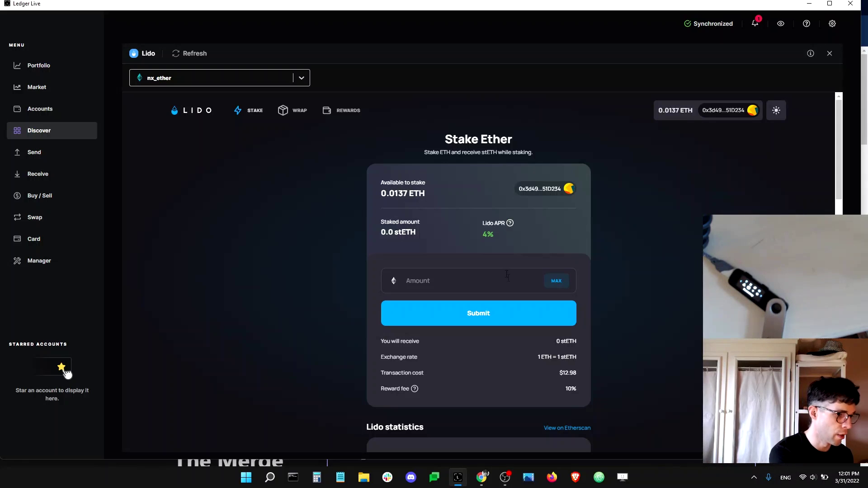
{"action": "left_click", "coordinate": [554, 285]}
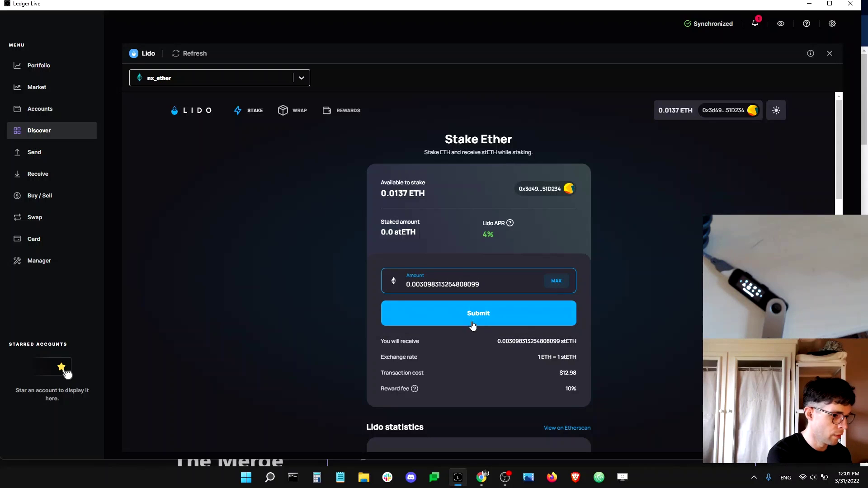
{"action": "left_click", "coordinate": [499, 283]}
{"action": "key", "text": "shift+Left"}
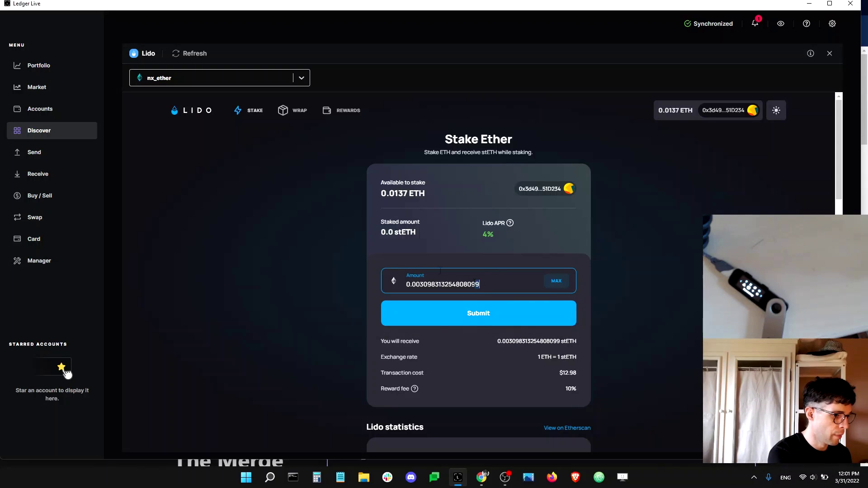
{"action": "key", "text": "ctrl+a"}
{"action": "left_click", "coordinate": [500, 340]}
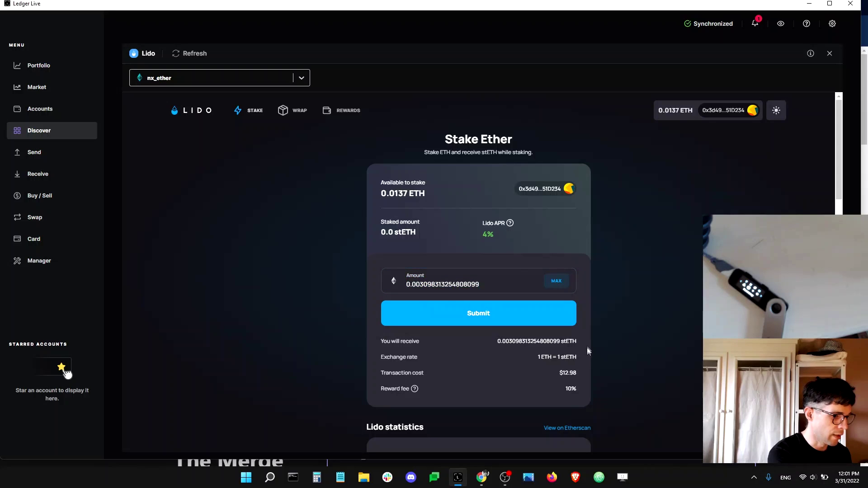
{"action": "left_click_drag", "start_coordinate": [494, 231], "coordinate": [463, 228]}
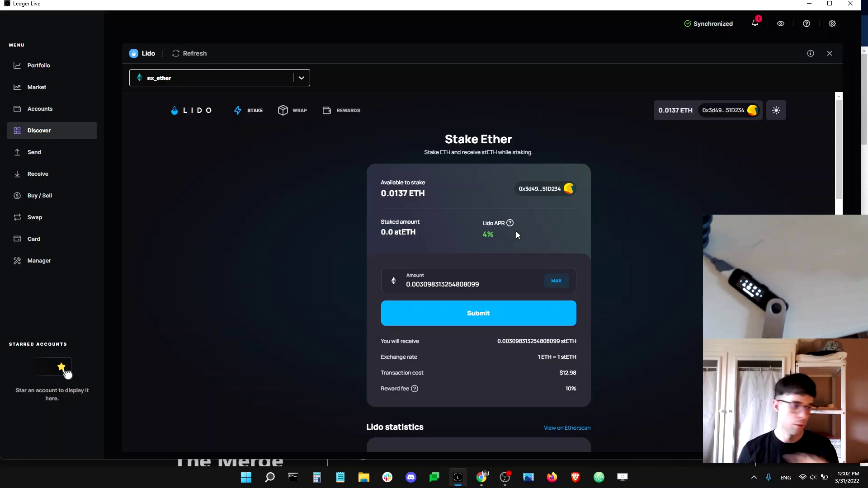
Open the ParaSwap app from the Discover catalog in a maximized window, with nx_ether as the account
{"action": "left_click", "coordinate": [61, 129]}
{"action": "left_click", "coordinate": [195, 294]}
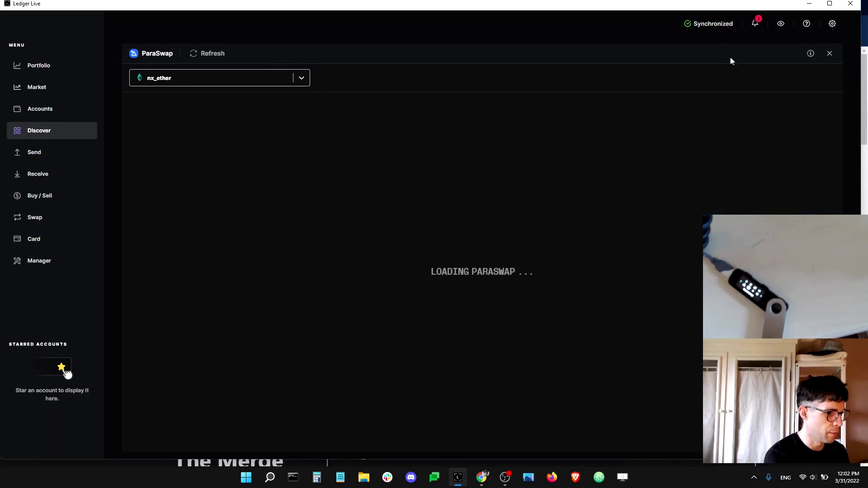
{"action": "double_click", "coordinate": [783, 6]}
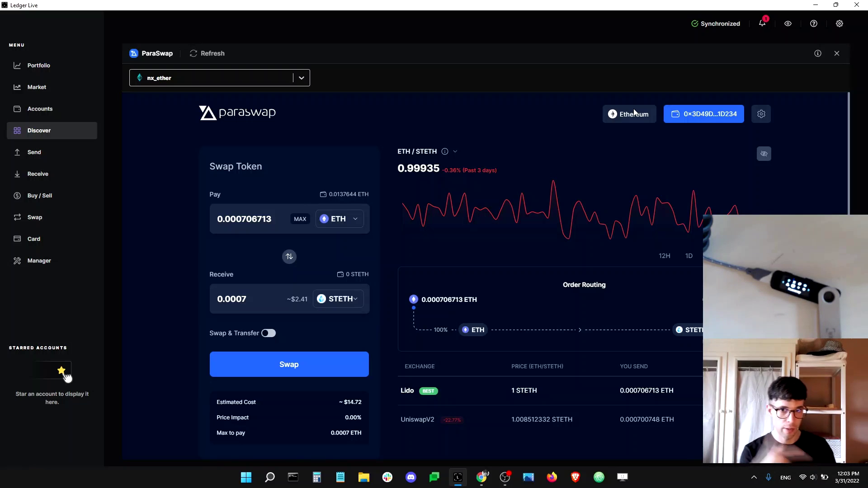
{"action": "left_click", "coordinate": [301, 78]}
{"action": "left_click", "coordinate": [210, 119]}
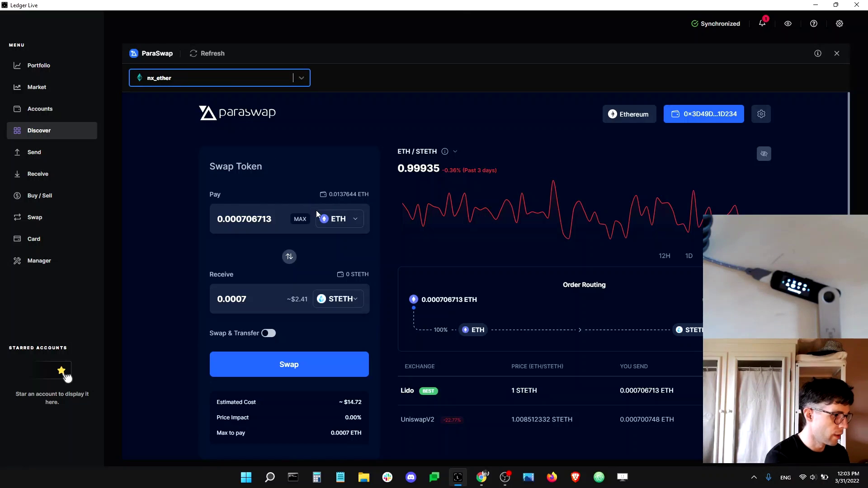
Examine the token choices and enabled token lists for the pay token and the receive token
{"action": "left_click", "coordinate": [352, 222]}
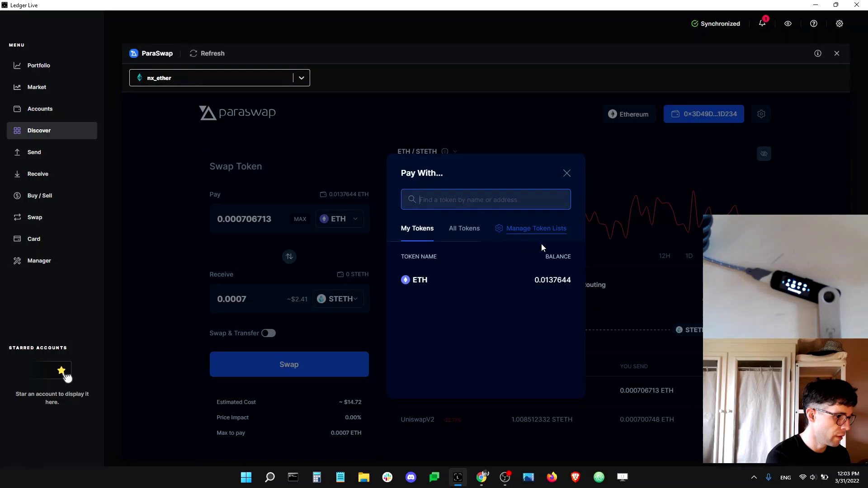
{"action": "left_click", "coordinate": [538, 231]}
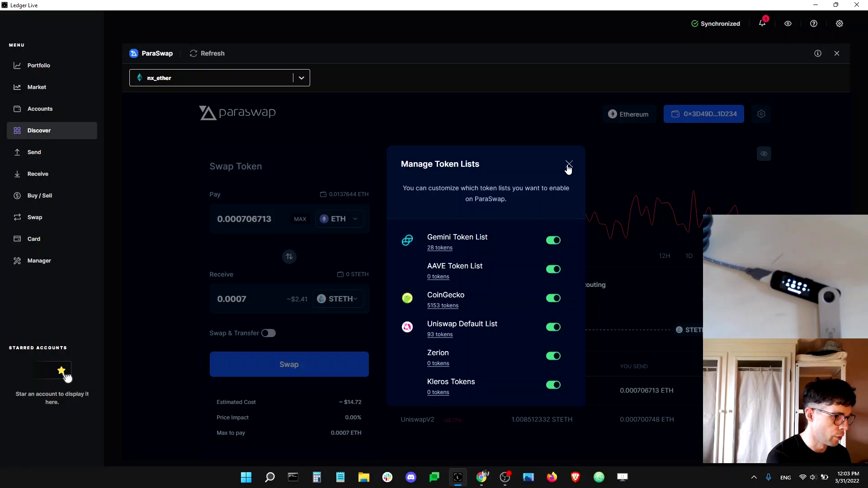
{"action": "left_click", "coordinate": [569, 164]}
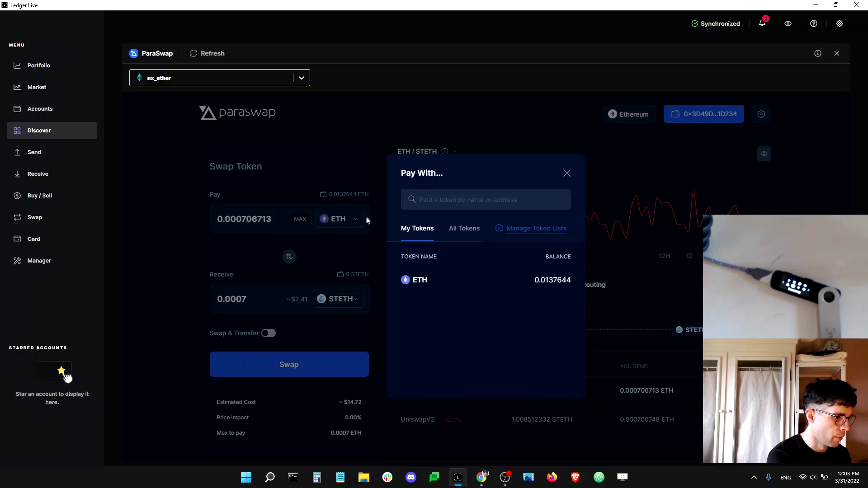
{"action": "left_click", "coordinate": [566, 174]}
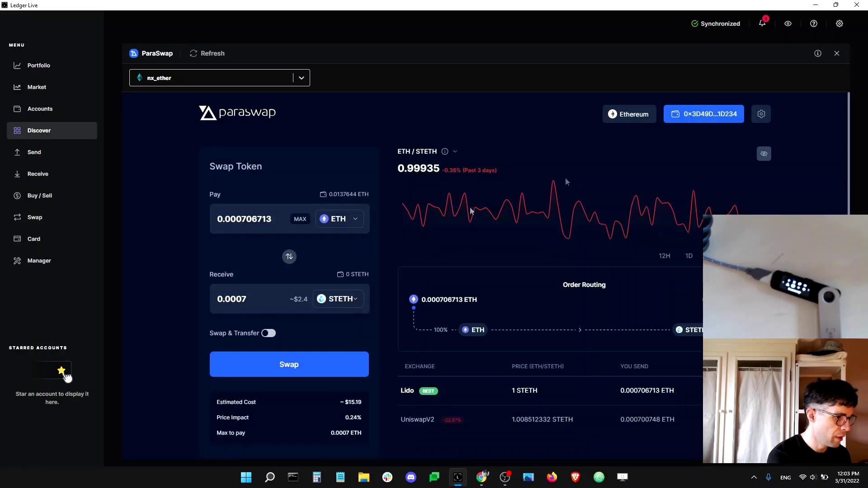
{"action": "left_click", "coordinate": [352, 300]}
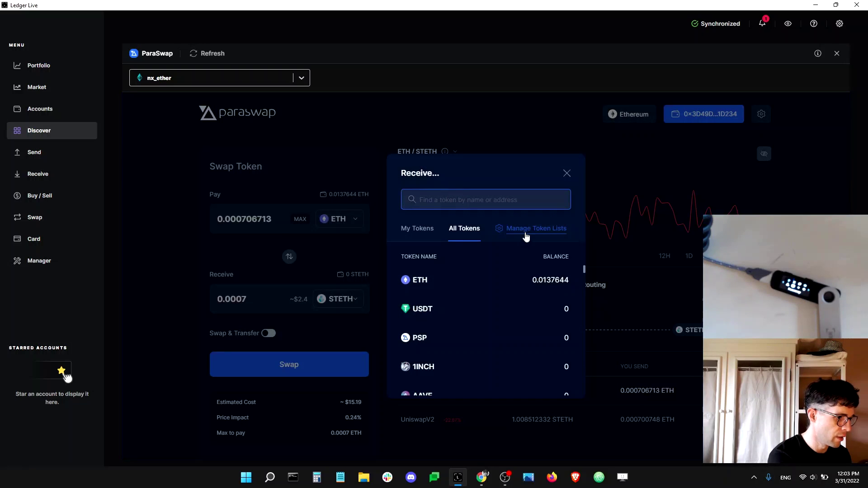
{"action": "left_click", "coordinate": [529, 232]}
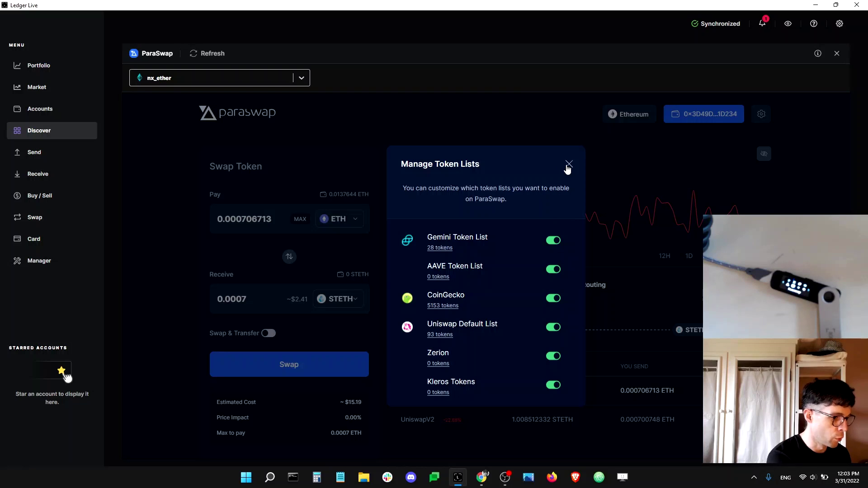
{"action": "left_click", "coordinate": [569, 165]}
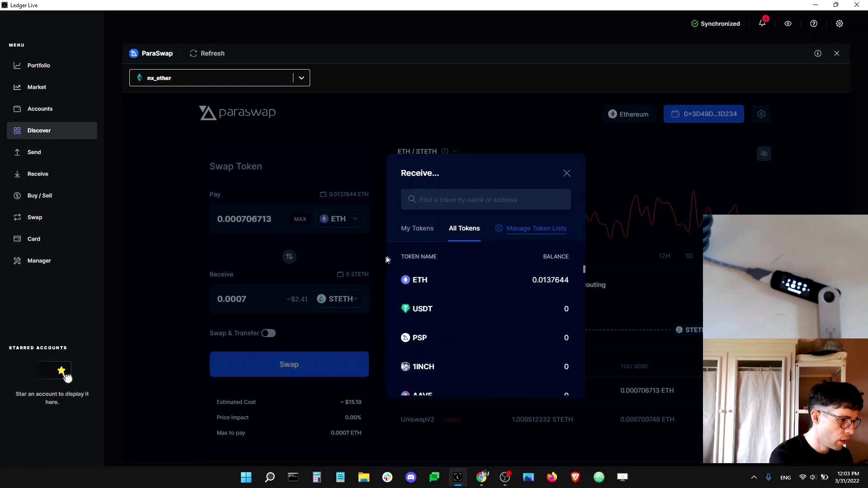
{"action": "left_click", "coordinate": [567, 173]}
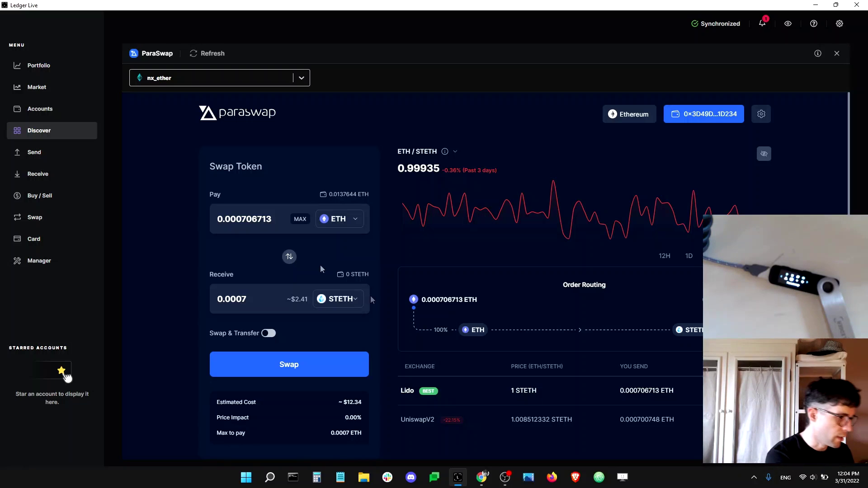
Swap the maximum amount of ETH for STETH, confirming the order and proceeding to sign the transaction on the device
{"action": "left_click", "coordinate": [301, 219]}
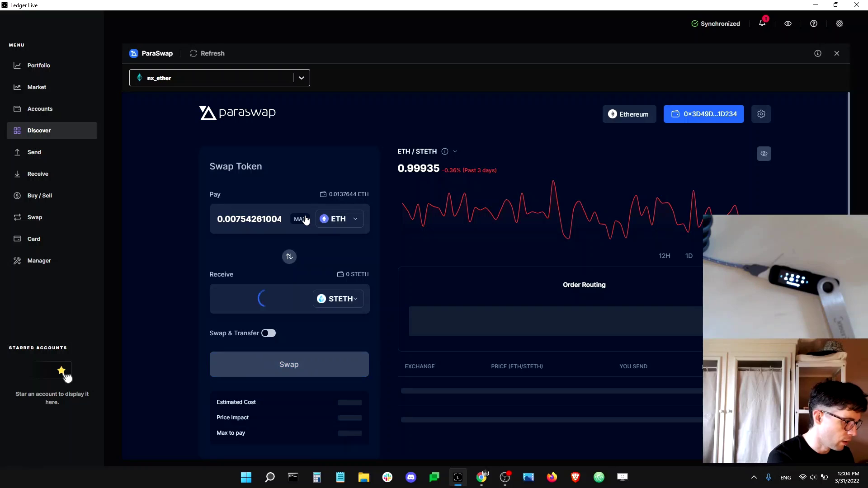
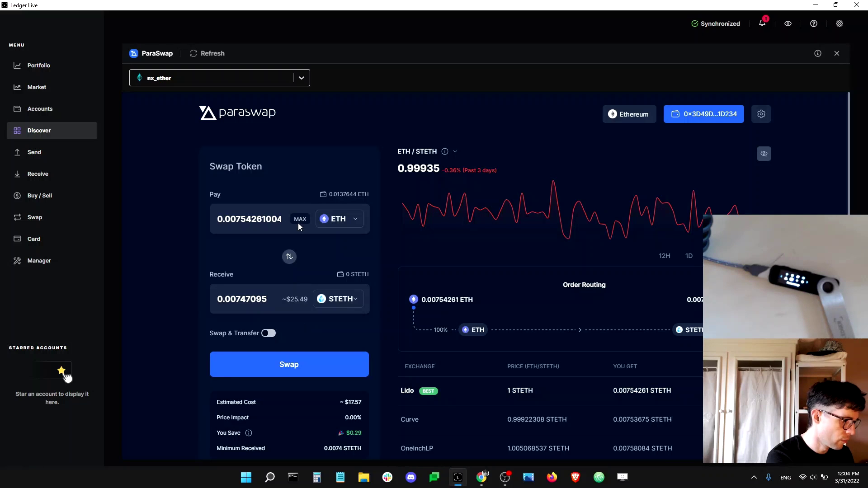
{"action": "left_click", "coordinate": [298, 369]}
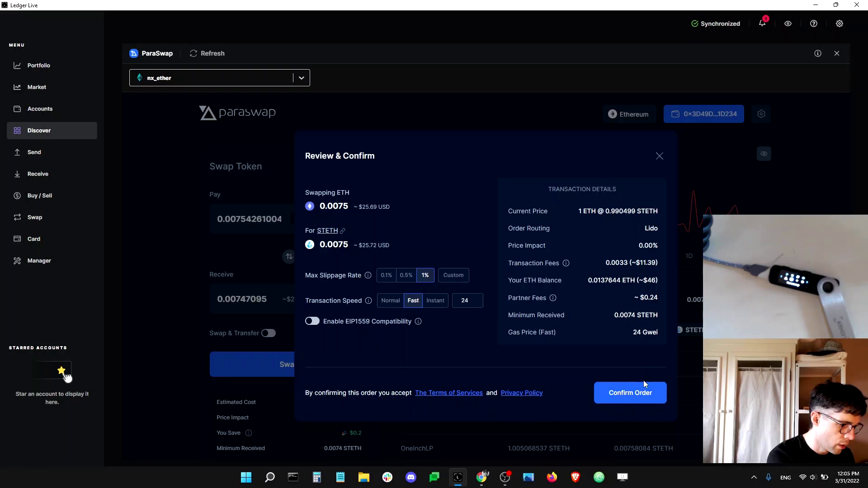
{"action": "left_click", "coordinate": [645, 395]}
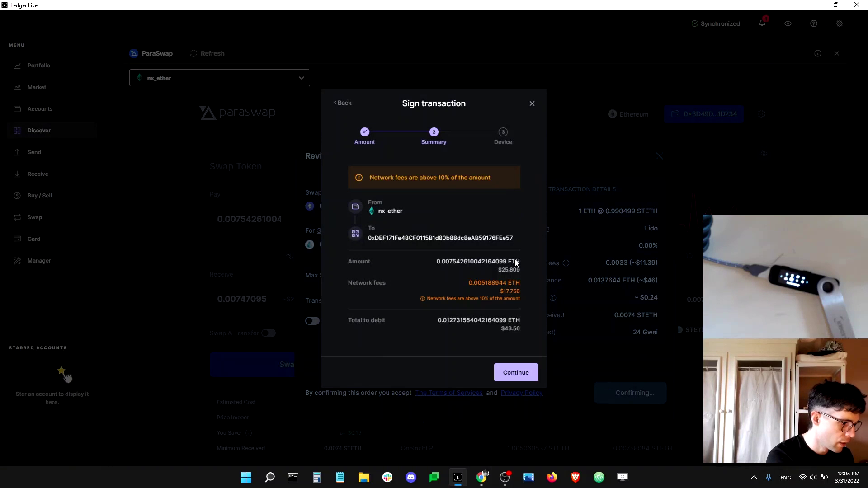
{"action": "left_click", "coordinate": [523, 373]}
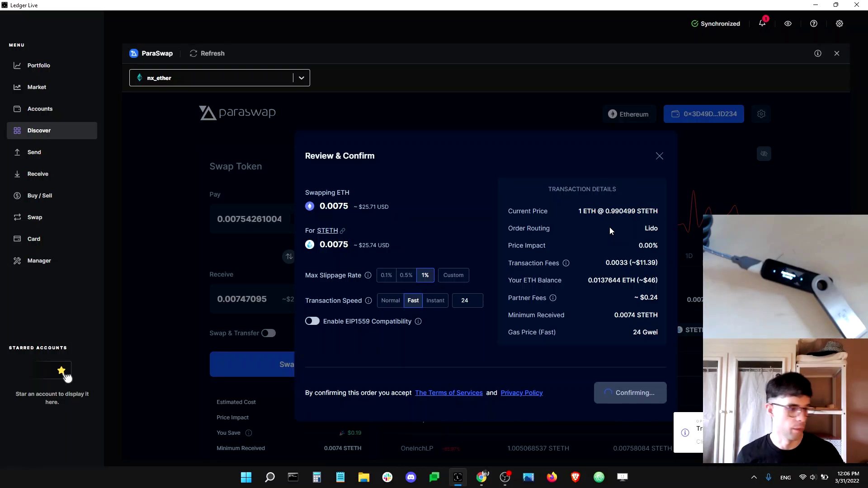
Switch to the Etherscan address page in Chrome and check the address's ERC-20 token holdings
{"action": "left_click", "coordinate": [481, 482]}
{"action": "left_click", "coordinate": [318, 13]}
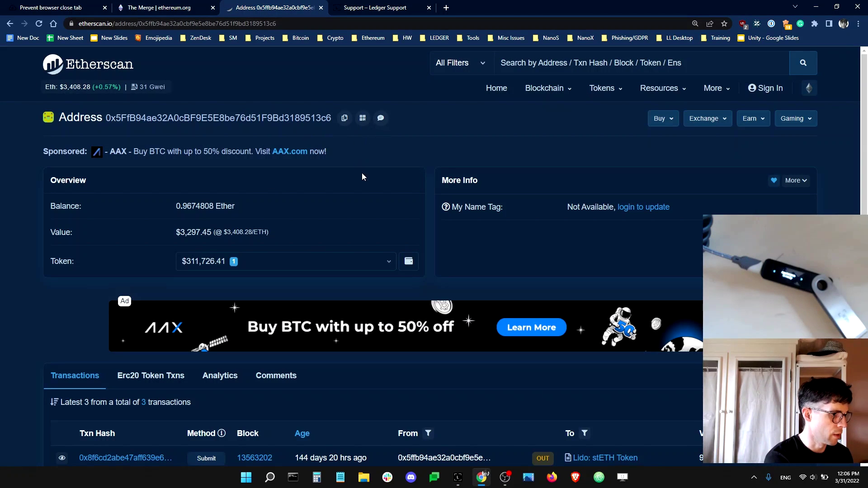
{"action": "double_click", "coordinate": [312, 118]}
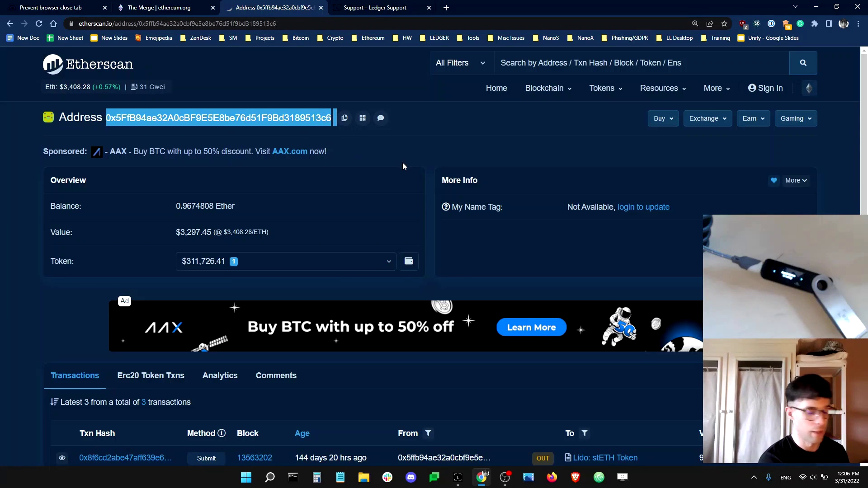
{"action": "left_click", "coordinate": [387, 265]}
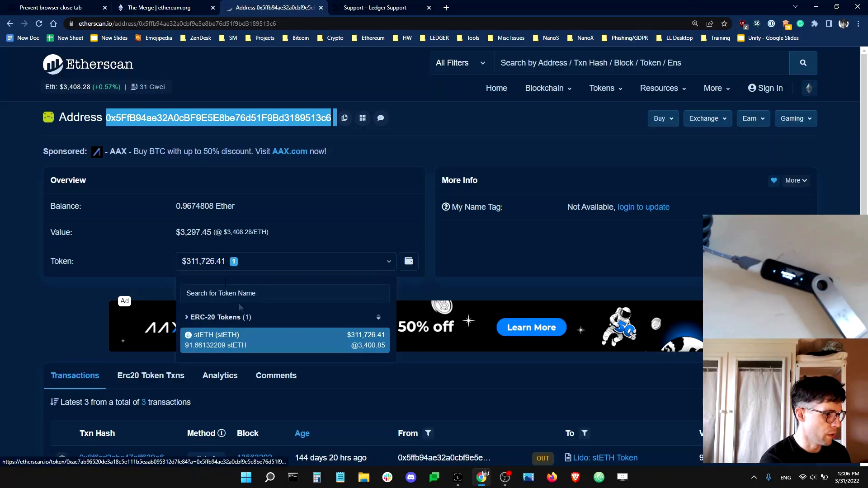
{"action": "left_click", "coordinate": [270, 266]}
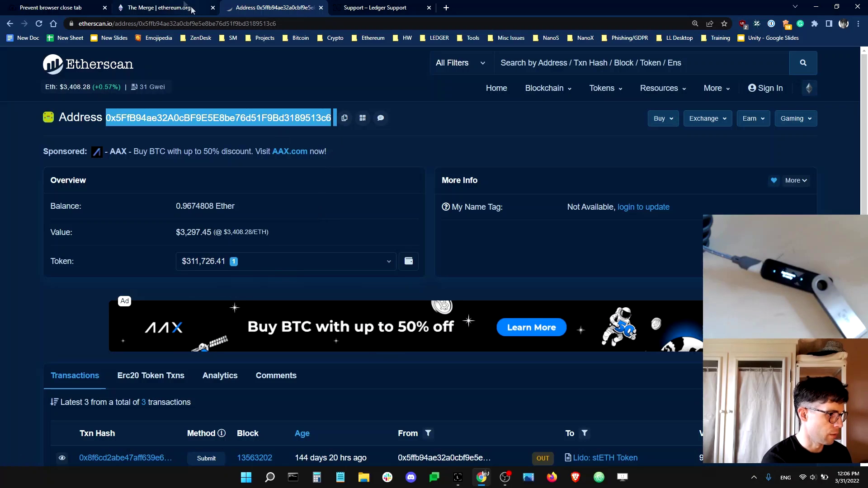
Switch back to Ledger Live and view the pending ETH to STETH swap transaction in the block explorer
{"action": "left_click", "coordinate": [457, 479]}
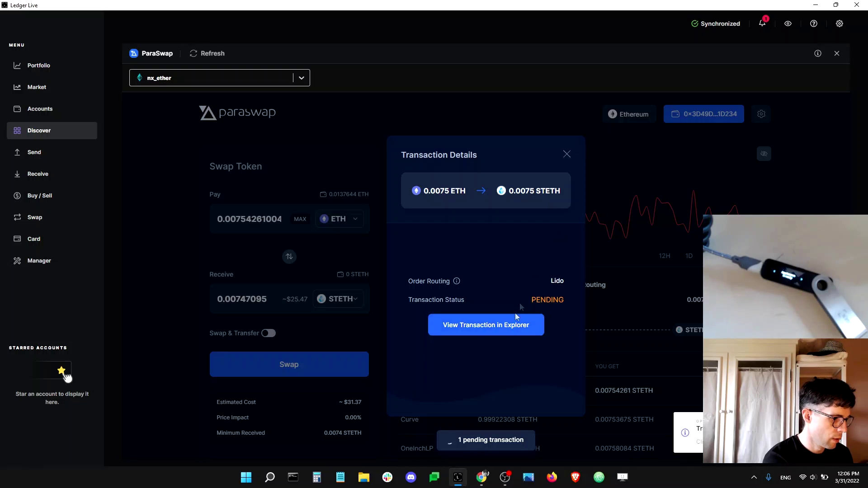
{"action": "left_click", "coordinate": [513, 324]}
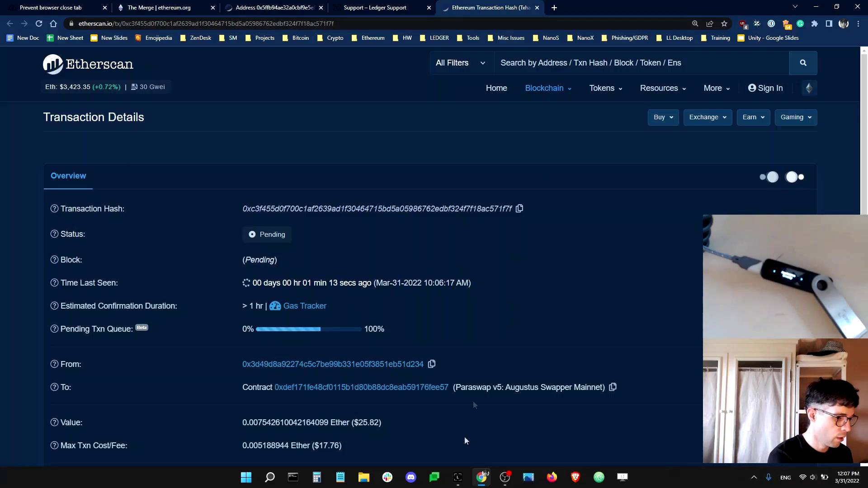
Return to Ledger Live, close the transaction details, and reverse the ParaSwap pair to pay STETH and receive ETH
{"action": "left_click", "coordinate": [458, 478]}
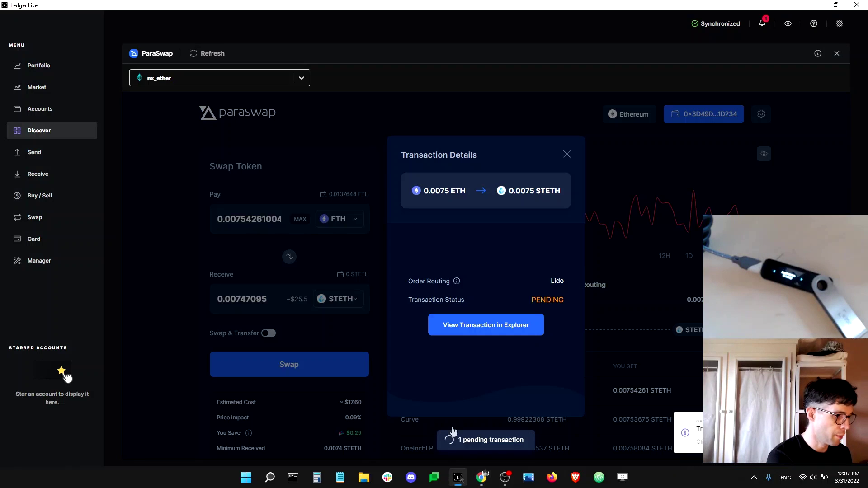
{"action": "left_click", "coordinate": [569, 156]}
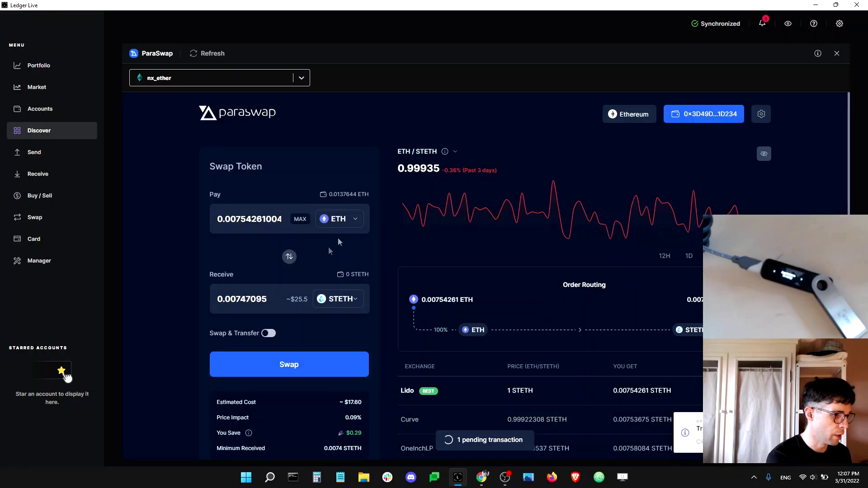
{"action": "left_click", "coordinate": [290, 257]}
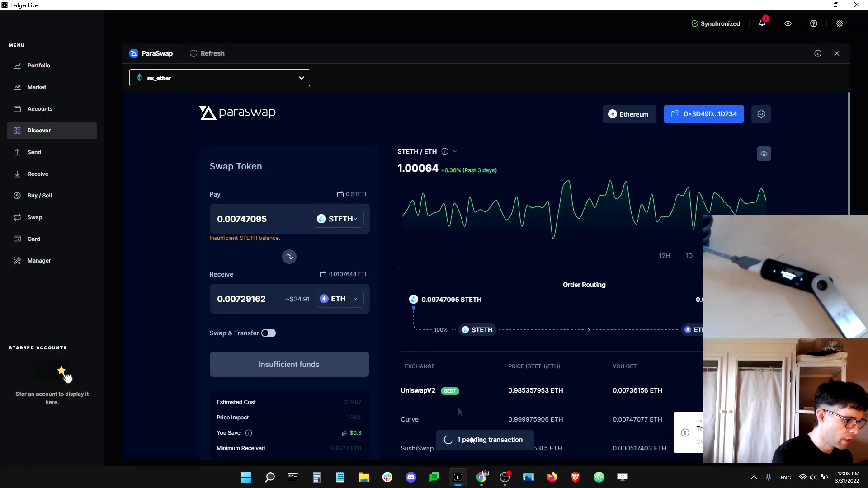
Switch to the Ledger Support page in Chrome, search for "lido" and open the article Staking ETH in Ledger Live with Lido
{"action": "left_click", "coordinate": [483, 479]}
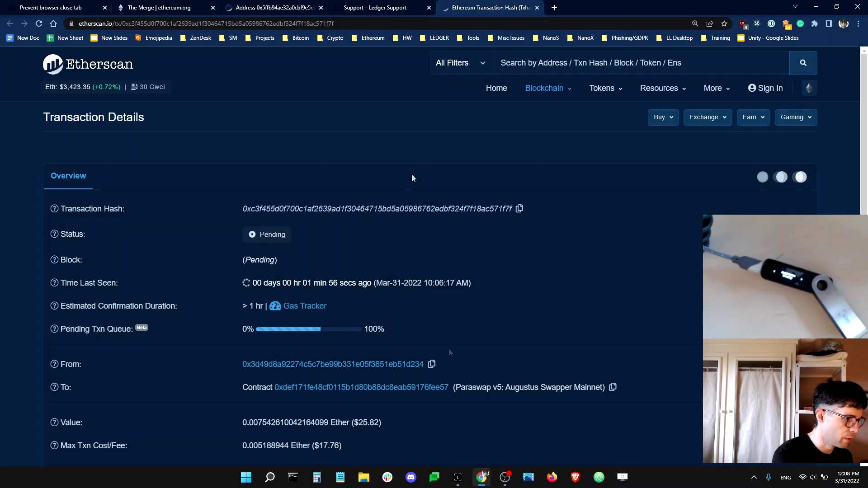
{"action": "left_click", "coordinate": [387, 12]}
{"action": "left_click", "coordinate": [302, 282]}
{"action": "type", "text": "lido"}
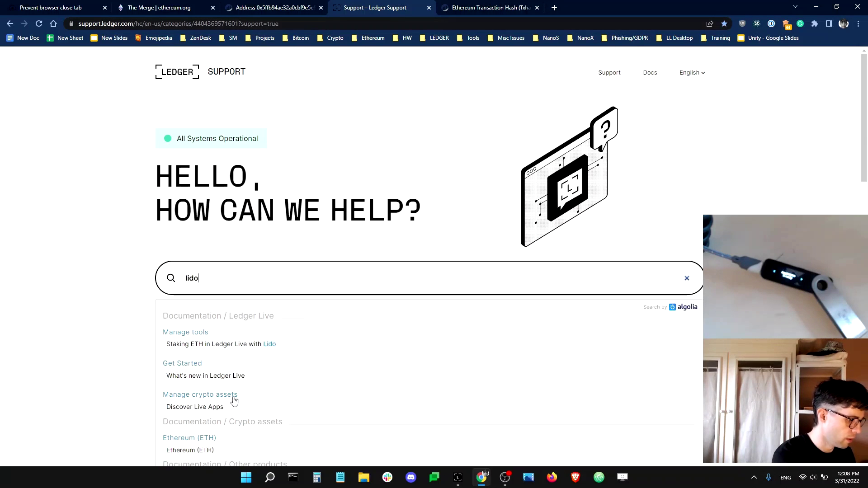
{"action": "left_click", "coordinate": [228, 345]}
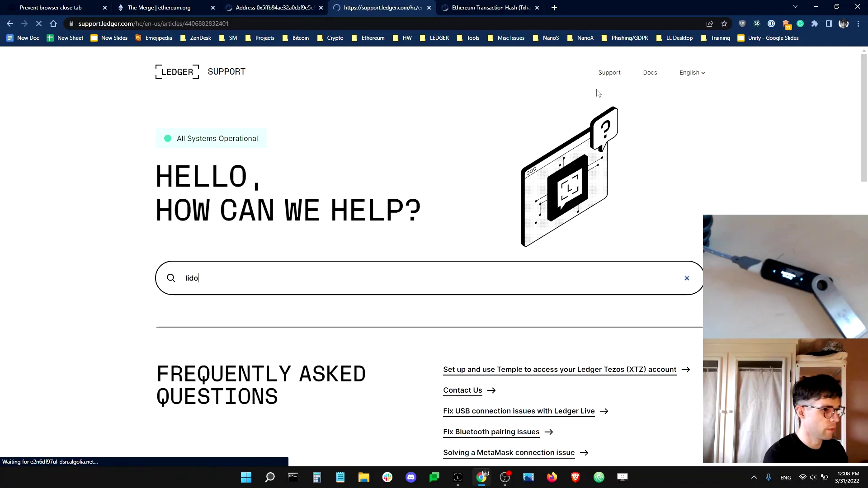